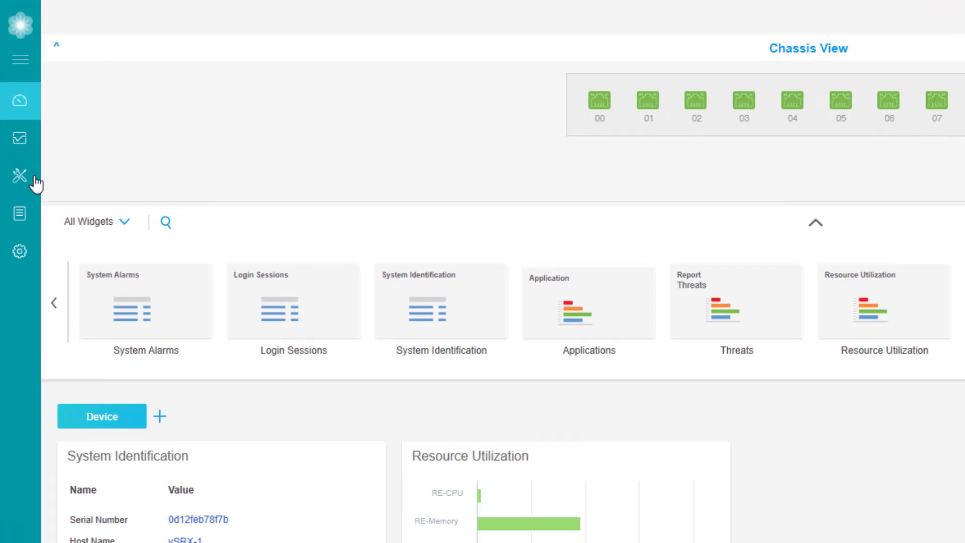
Step: Go to Configure > Interfaces > Link Aggregation to view the empty aggregated interfaces table
left_click(33, 179)
left_click(90, 200)
left_click(115, 275)
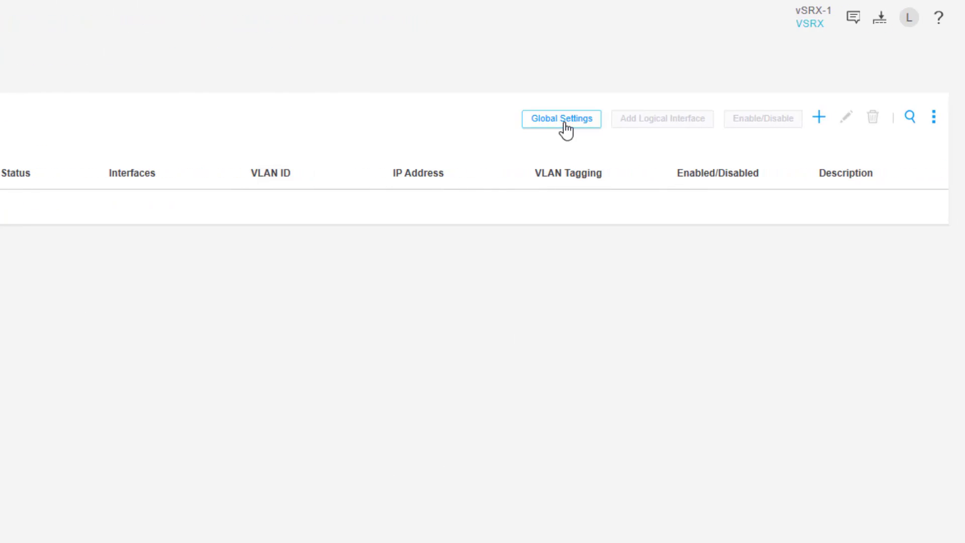
Step: Save the Link Aggregation global settings with an aggregated Ethernet Device Count of 1
left_click(566, 126)
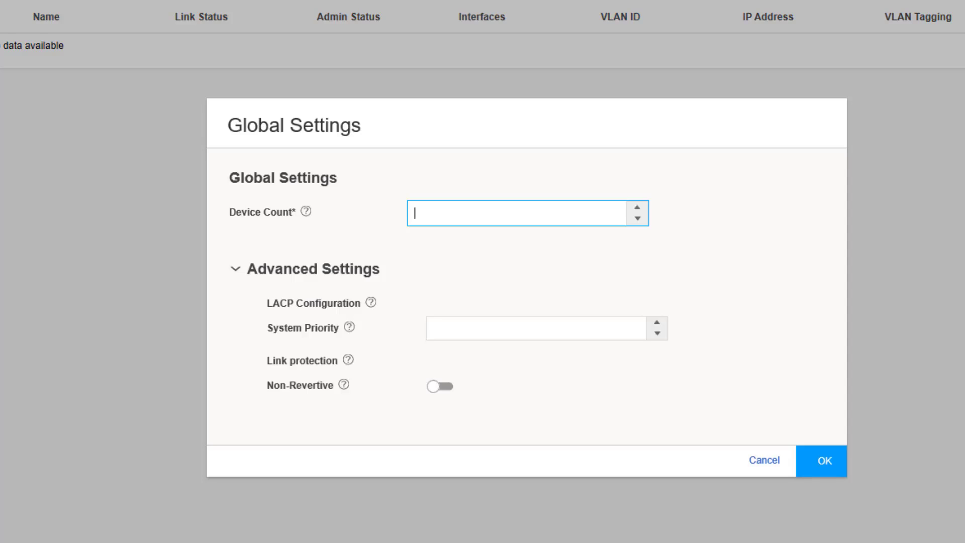
type("1")
left_click(817, 461)
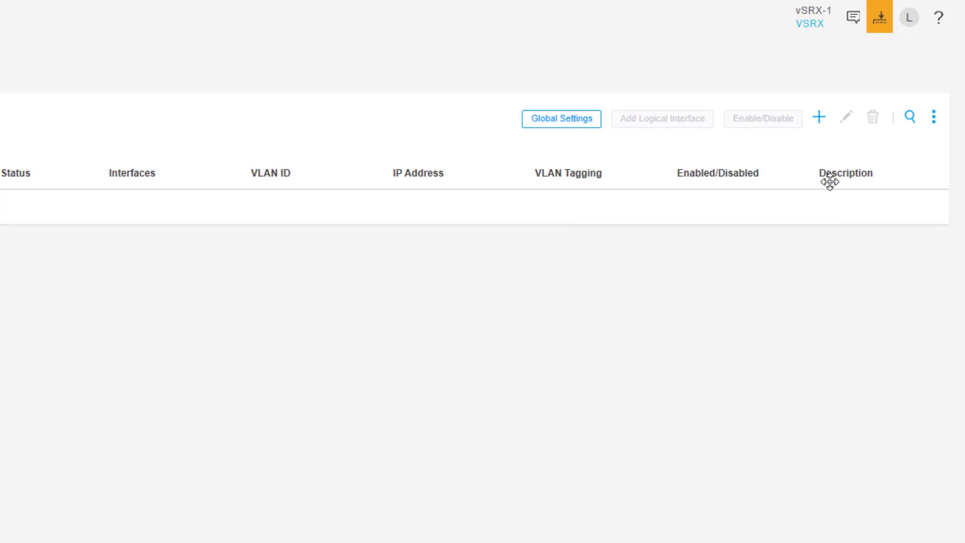
Step: Add a new aggregated interface ae0 with member ports ge-0/0/5, ge-0/0/6, ge-0/0/7 and ge-0/0/8
left_click(819, 118)
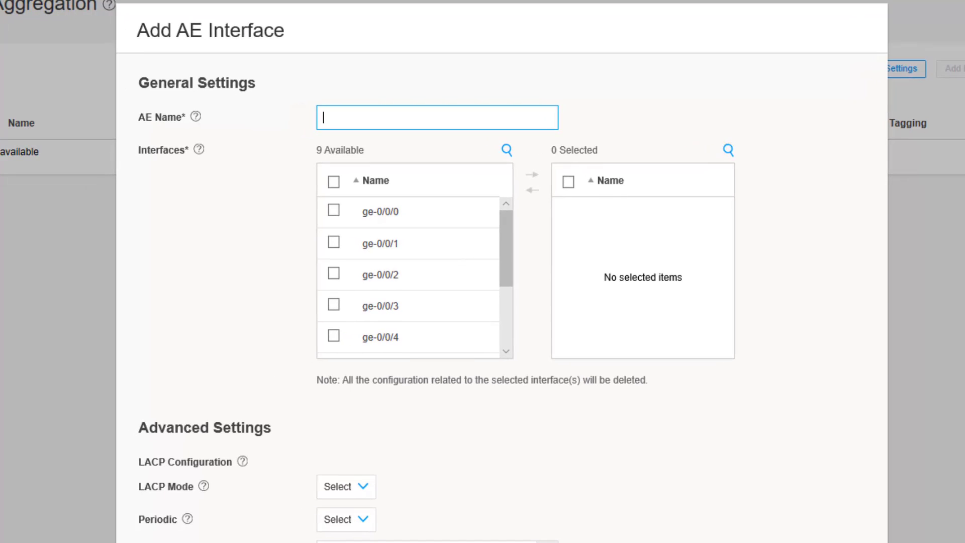
type("ae0")
scroll(462, 256, "down", 2)
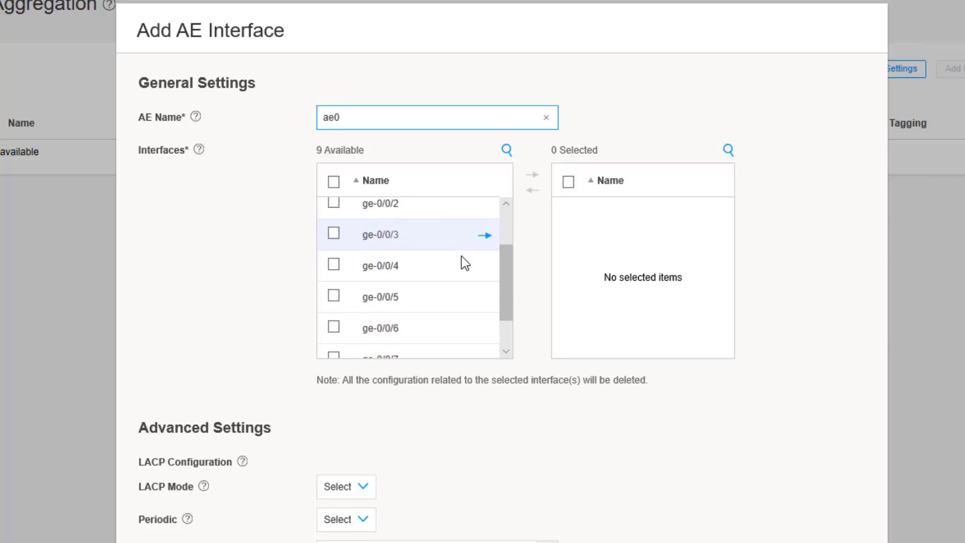
left_click(334, 295)
left_click(334, 327)
scroll(334, 326, "down", 1)
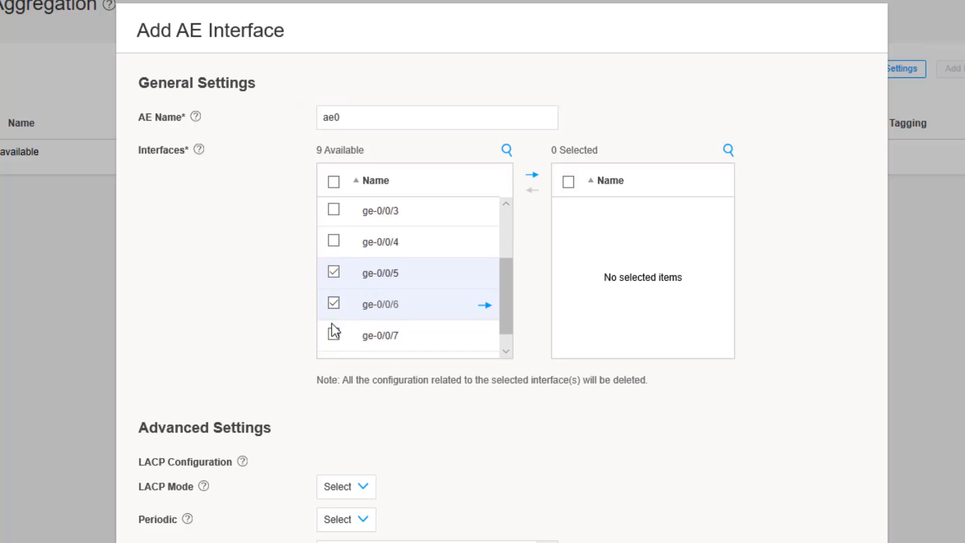
left_click(332, 328)
scroll(333, 328, "down", 1)
left_click(334, 340)
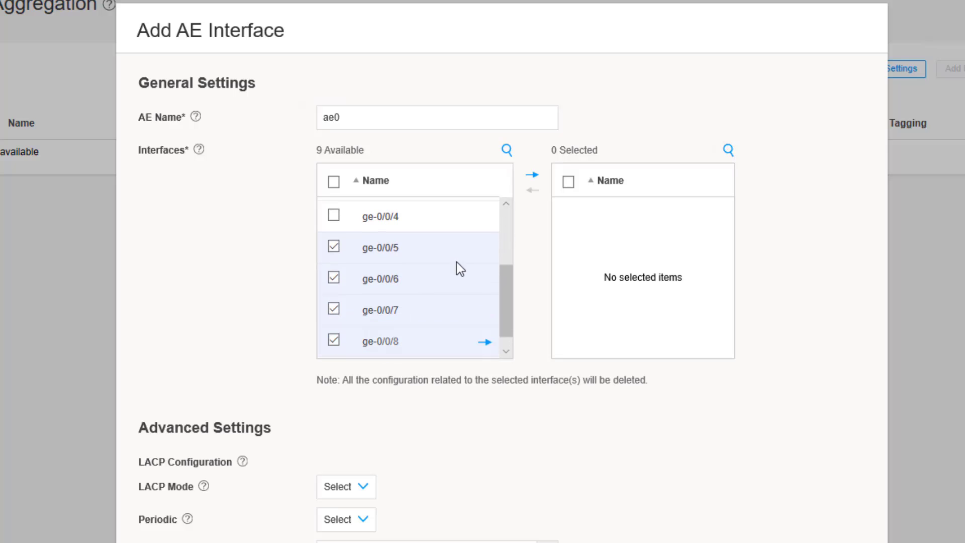
left_click(534, 176)
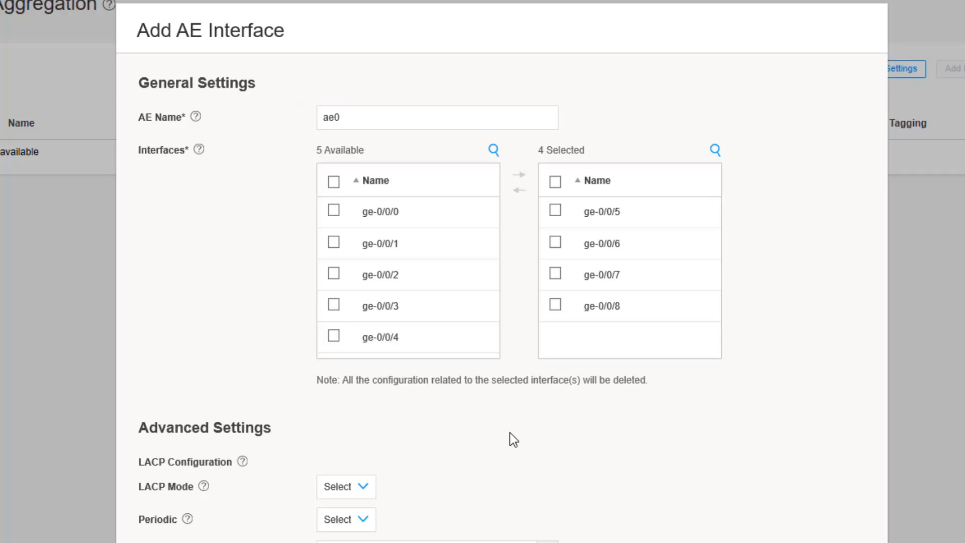
Step: Set ae0's LACP mode to Active, disable VLAN tagging, and save the LAG
scroll(372, 467, "down", 5)
left_click(374, 269)
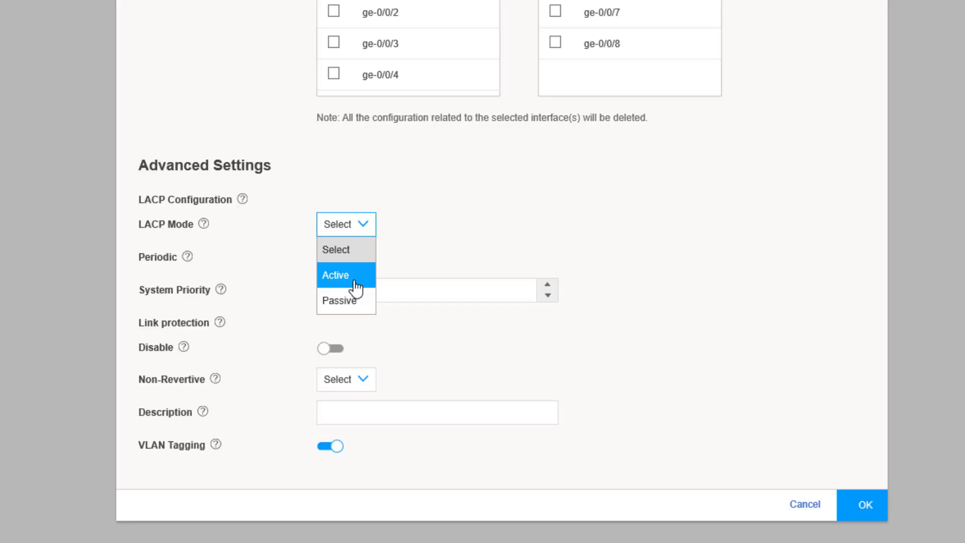
left_click(355, 282)
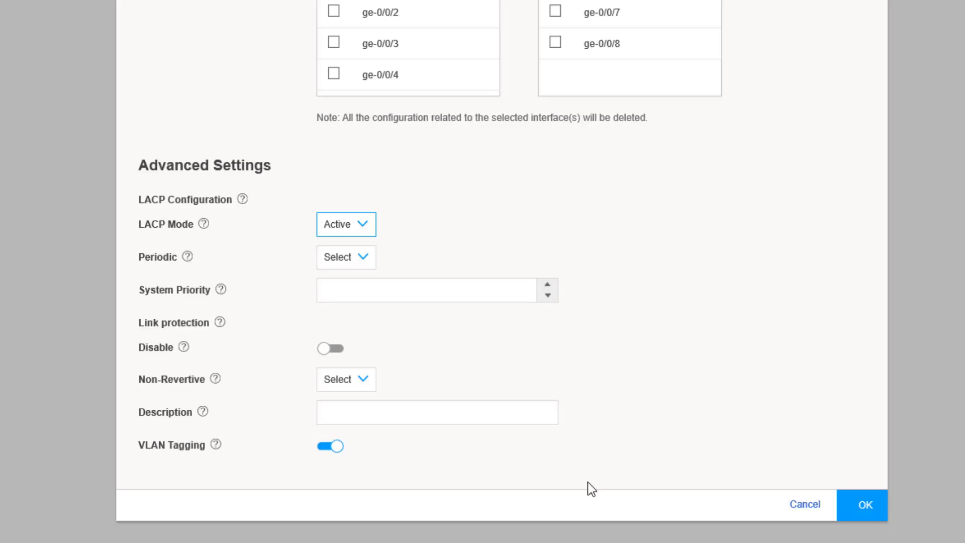
left_click(330, 446)
left_click(860, 505)
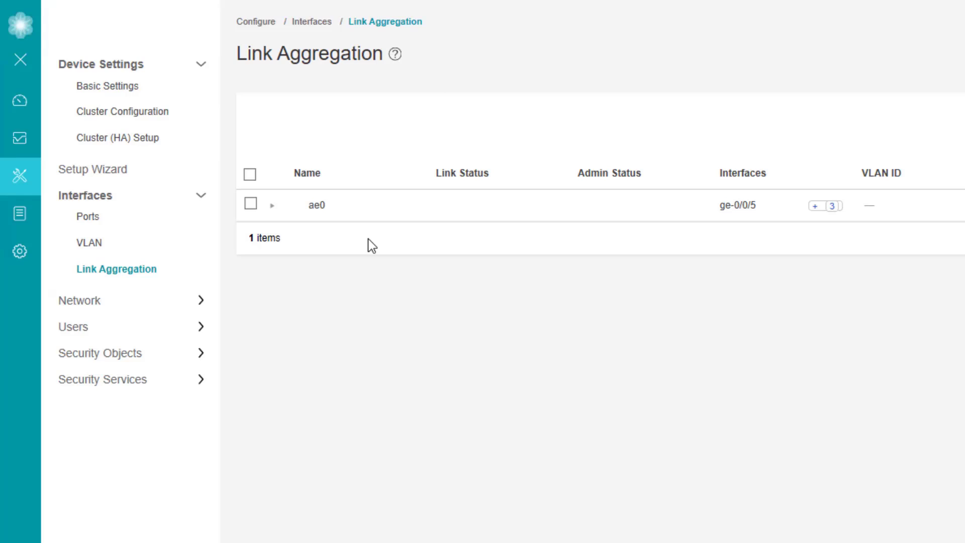
Step: Add logical unit ae0.0 to ae0 with IPv4 address 10.5.1.1/24
left_click(250, 205)
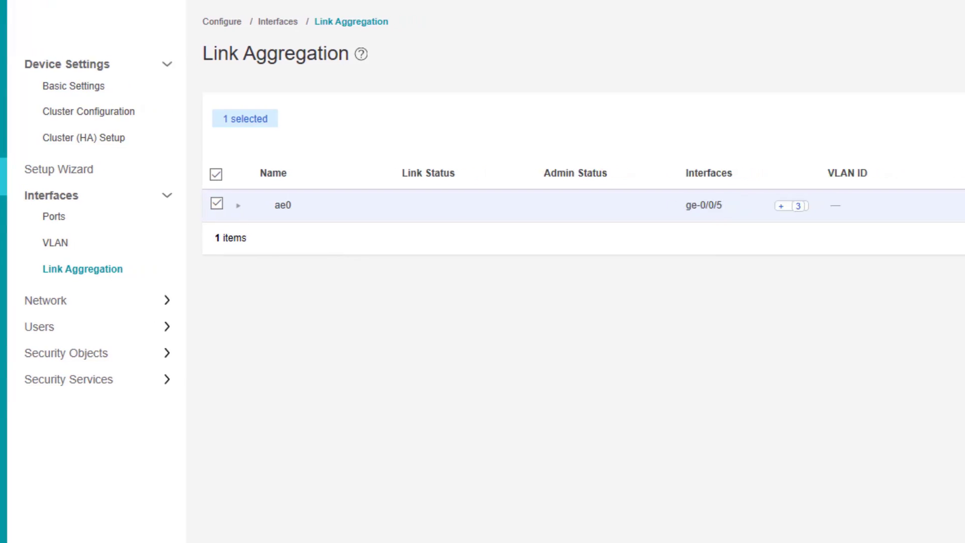
left_click(662, 121)
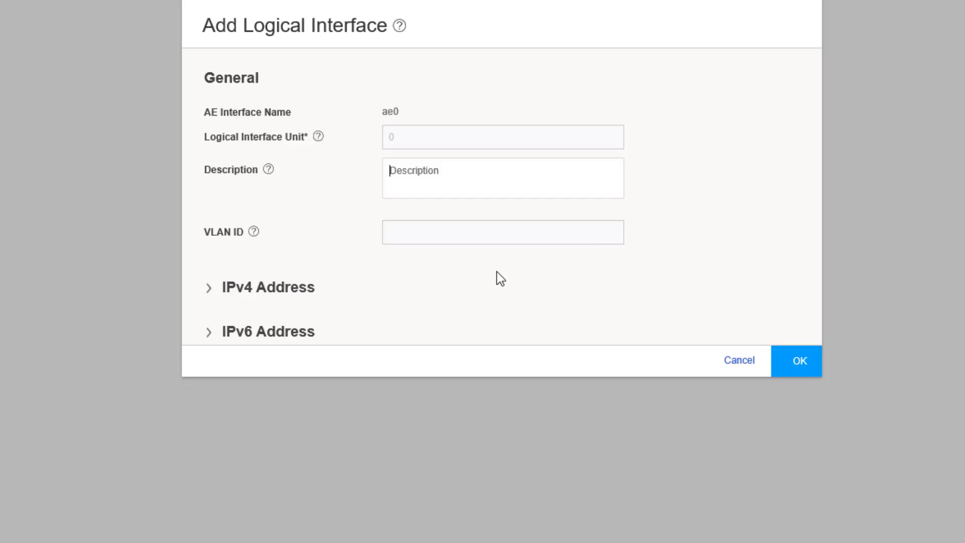
left_click(209, 291)
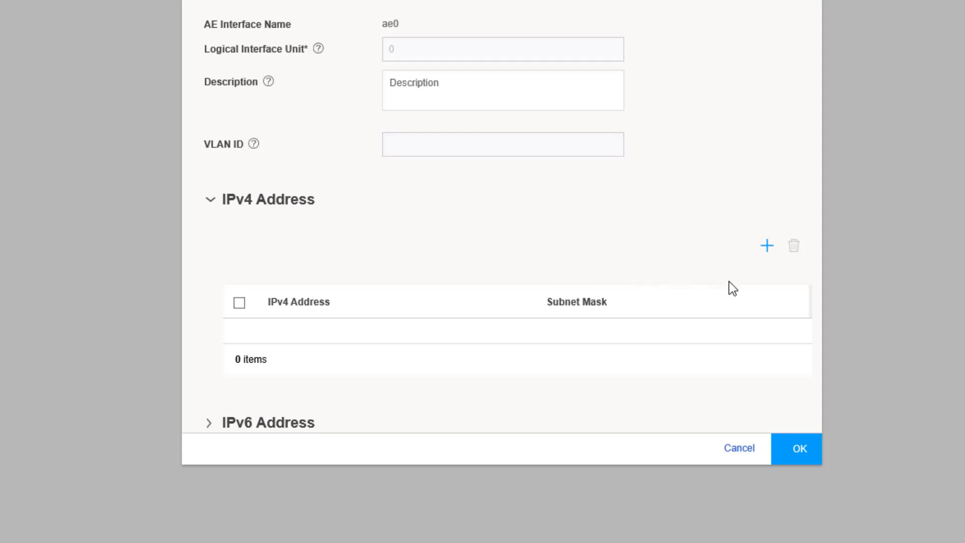
left_click(766, 247)
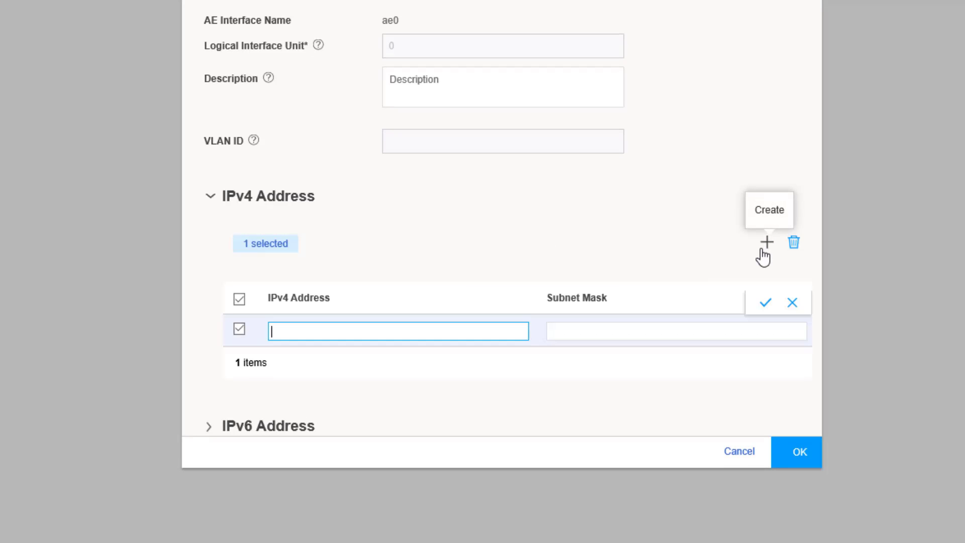
type("10.5.1.1")
key("Tab")
type("24")
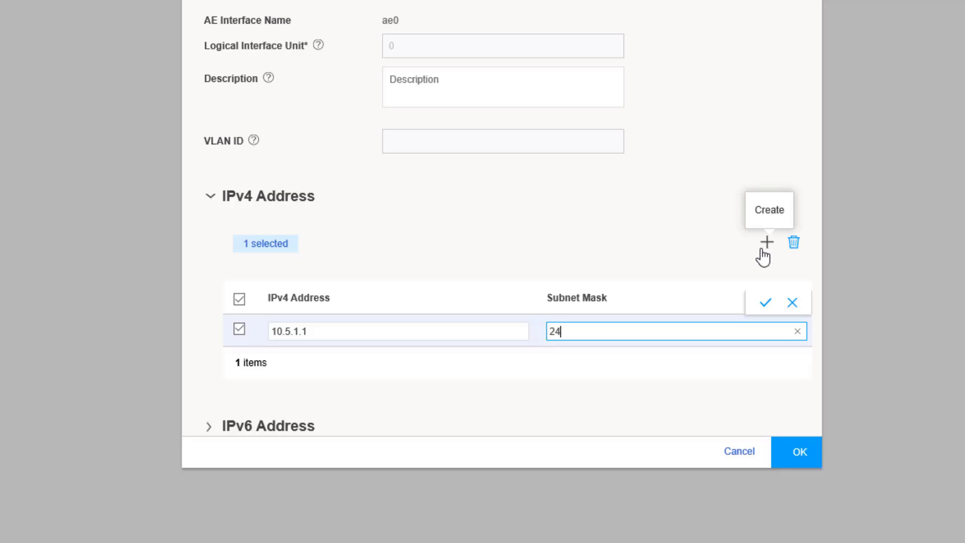
left_click(768, 309)
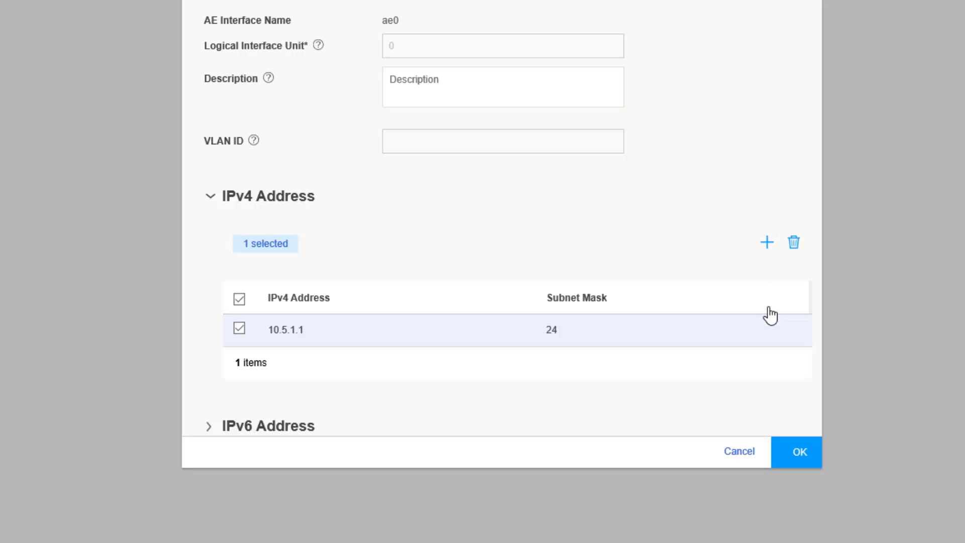
left_click(795, 455)
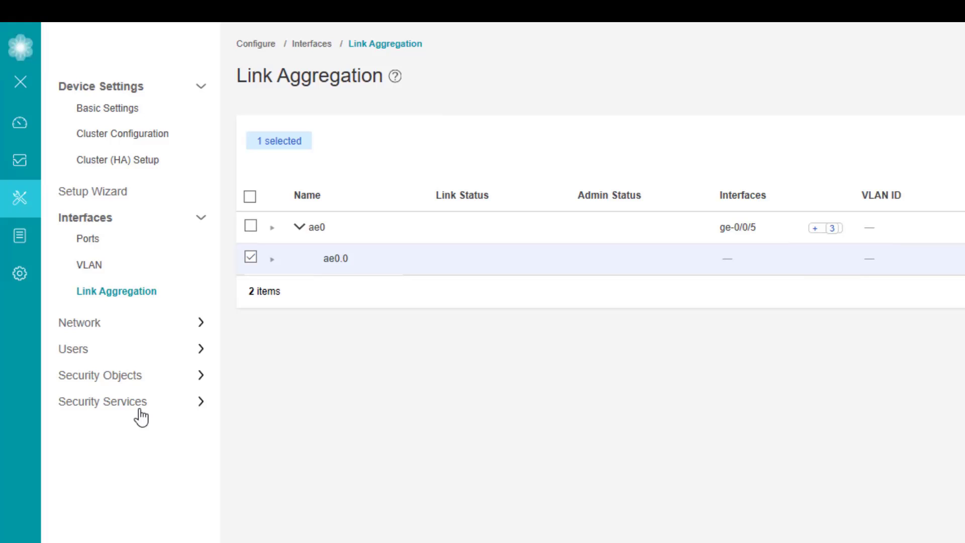
Step: Under Security Policy Objects > Zones/Screens, create zone LAG and add interface ae0.0
left_click(140, 411)
left_click(122, 425)
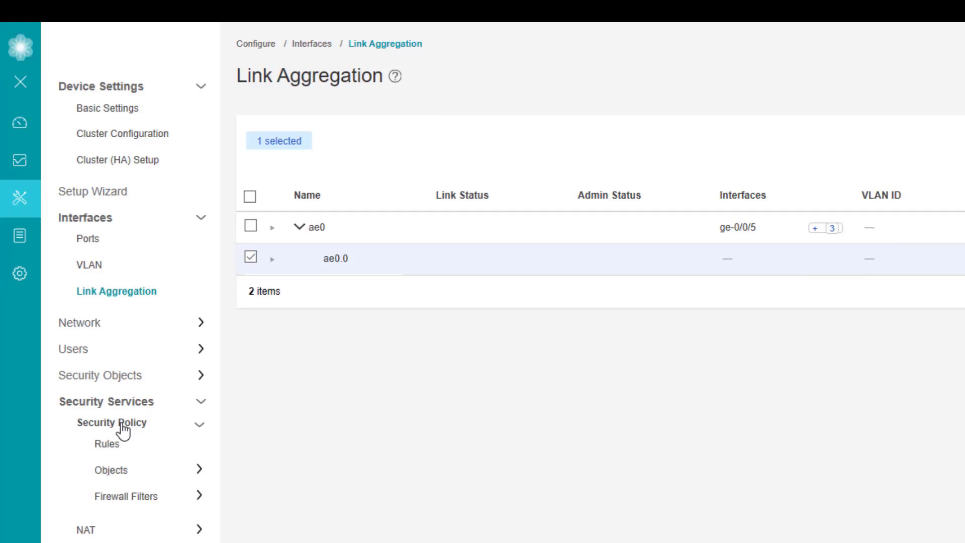
left_click(128, 471)
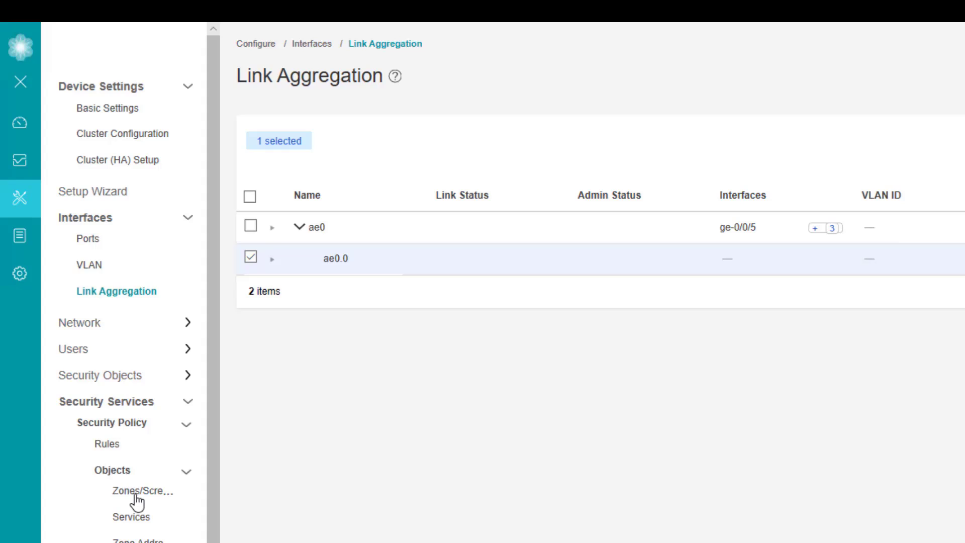
left_click(136, 498)
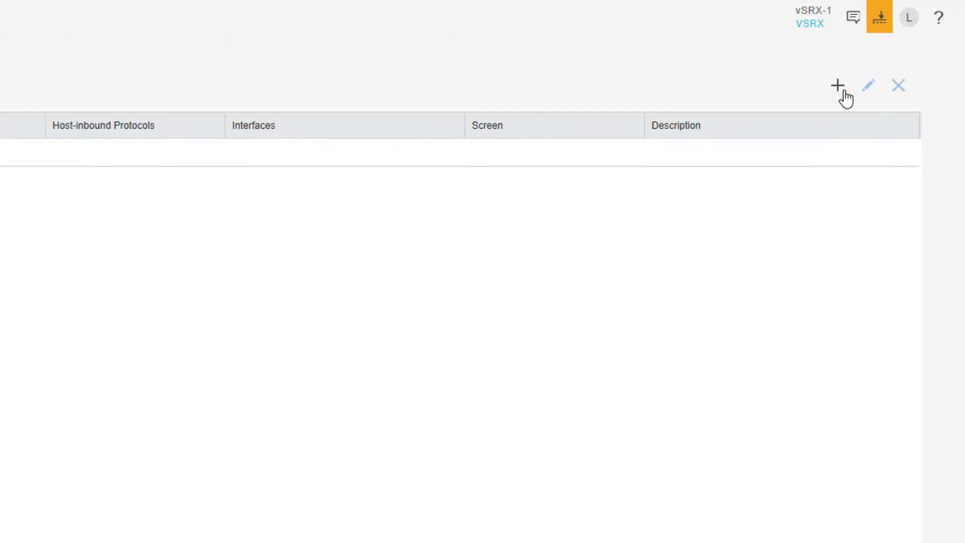
left_click(845, 92)
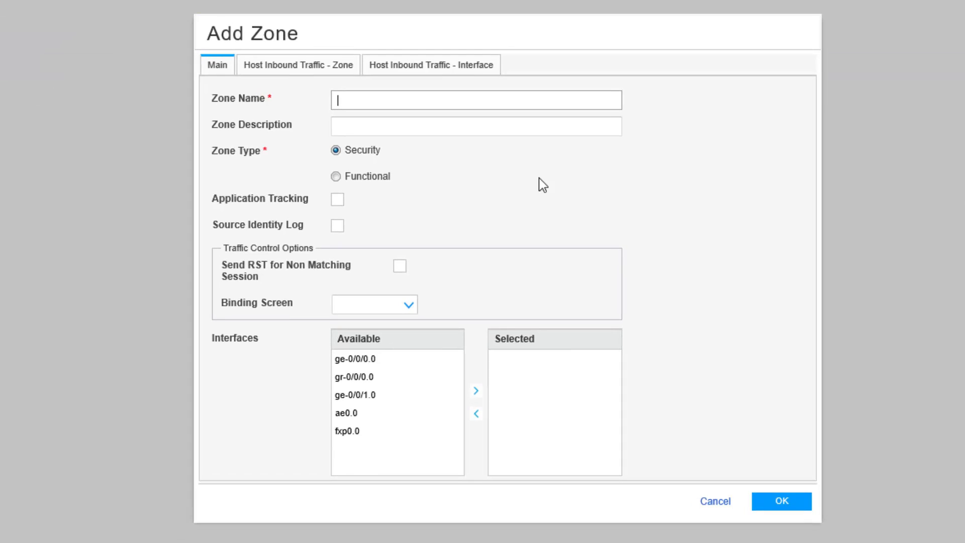
type("LAG")
left_click(366, 414)
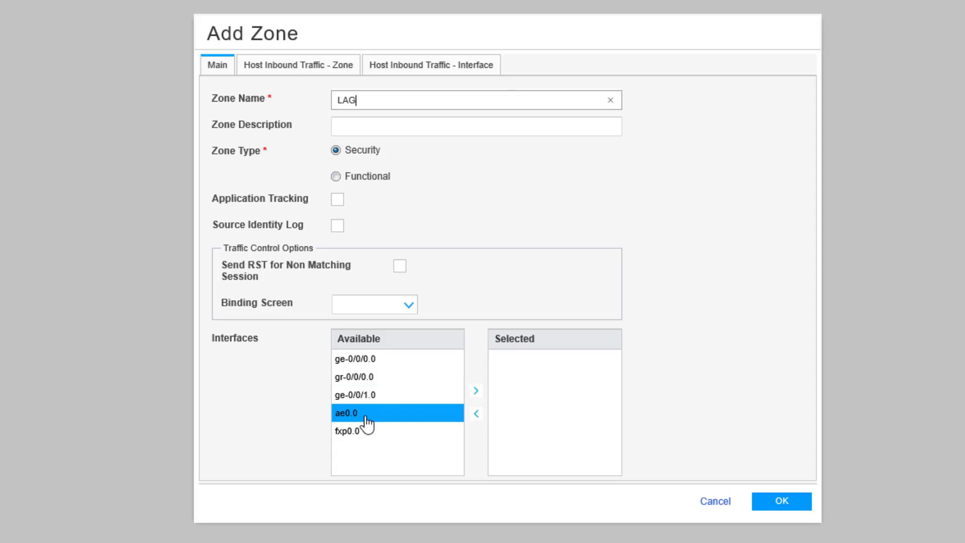
left_click(476, 391)
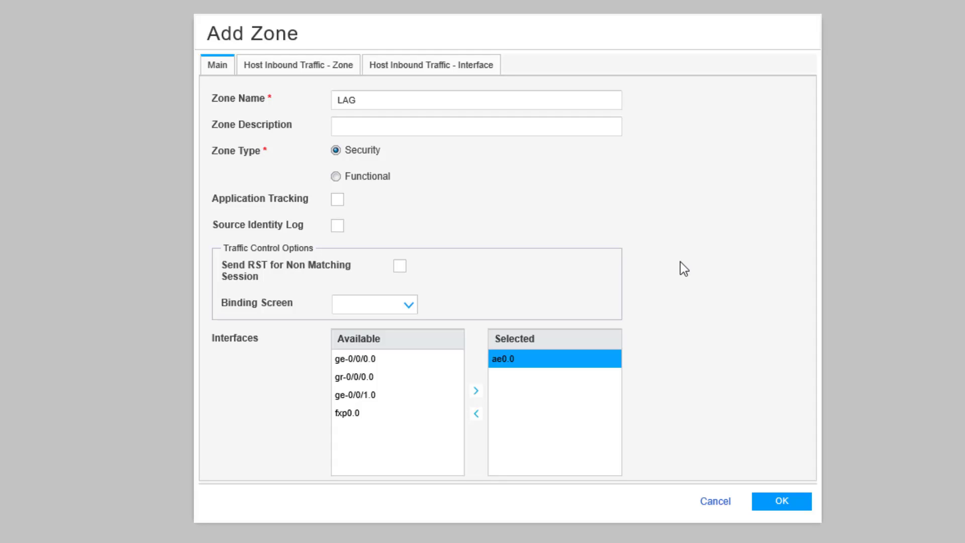
Step: Allow all host-inbound services in zone LAG and save the zone
left_click(300, 65)
left_click(305, 67)
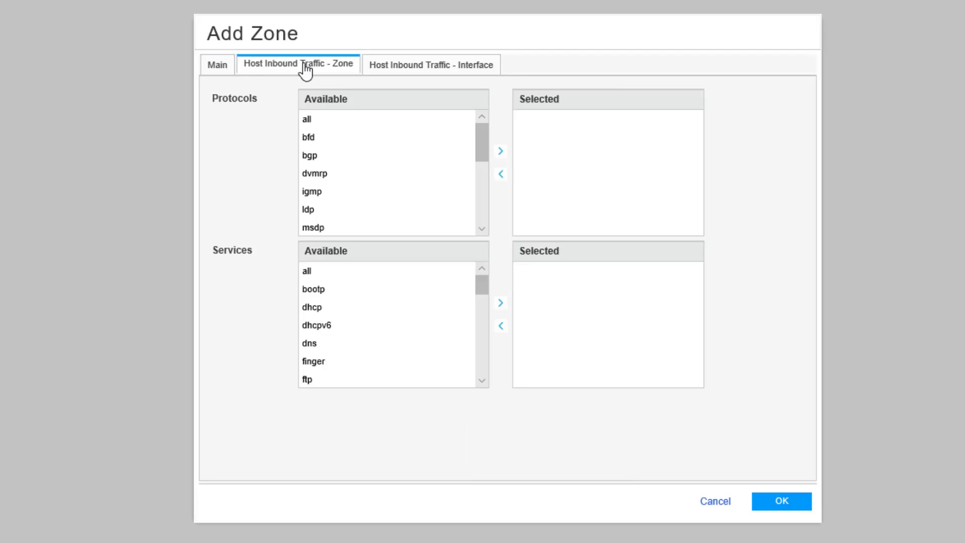
left_click(321, 274)
left_click(500, 304)
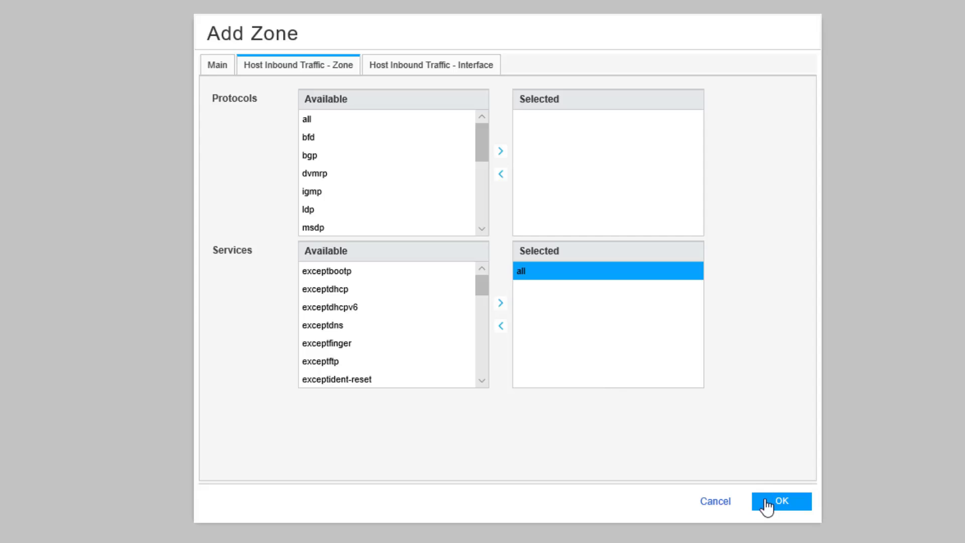
left_click(765, 506)
left_click(914, 12)
Step: Commit vSRX-1's configuration, then expand the Interfaces settings on vSRX-2
left_click(914, 32)
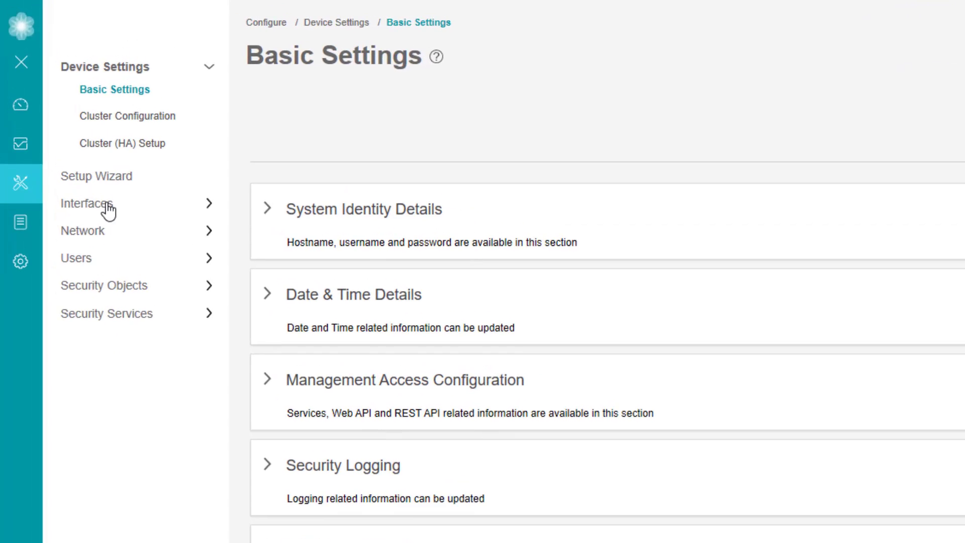
left_click(61, 120)
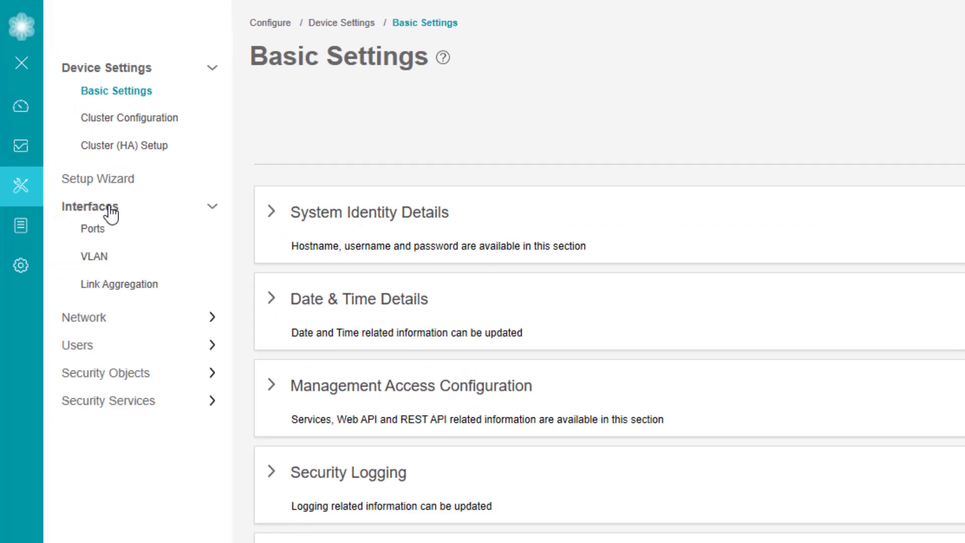
Step: On vSRX-2's Link Aggregation page, set the global Device Count to 1
left_click(101, 285)
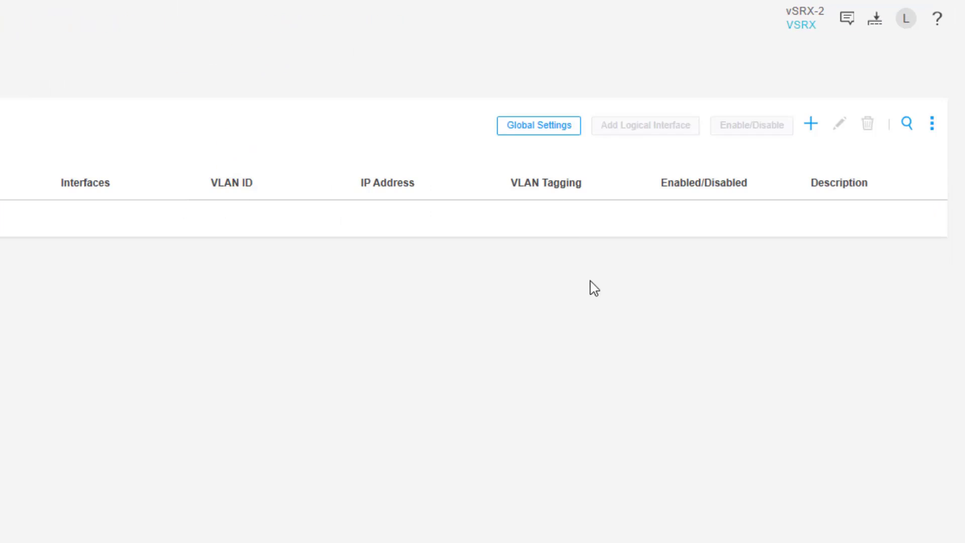
left_click(531, 134)
type("1")
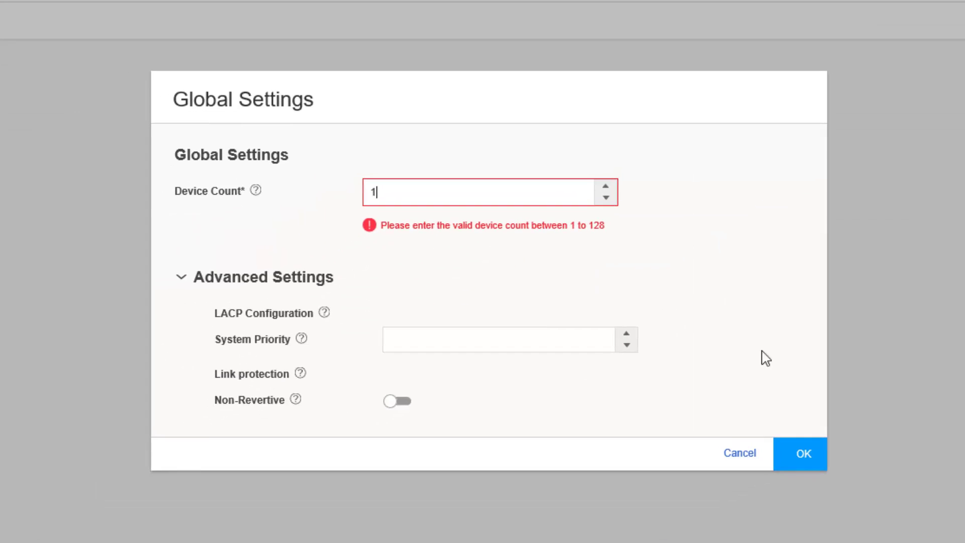
left_click(790, 465)
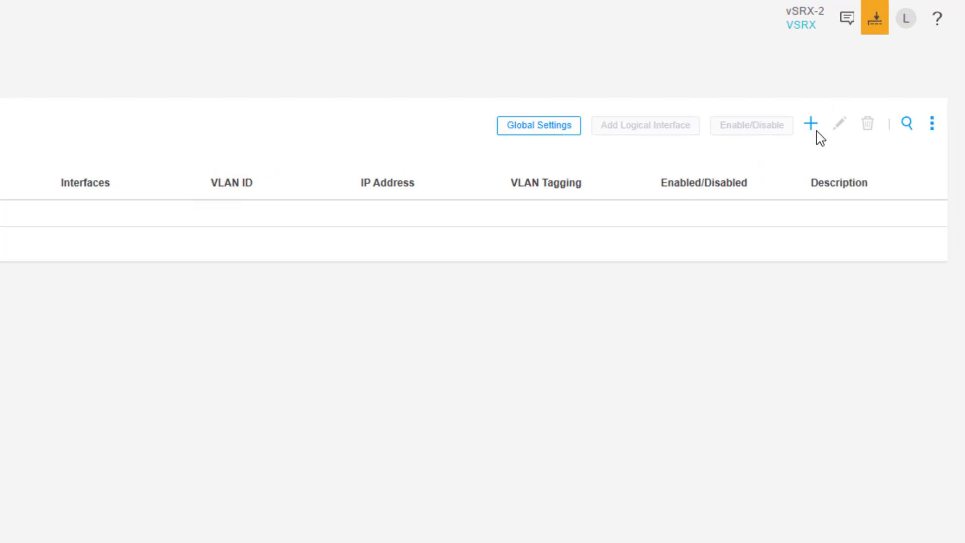
Step: Add aggregated interface ae0 bundling ports ge-0/0/5 through ge-0/0/8
left_click(814, 127)
type("ae0")
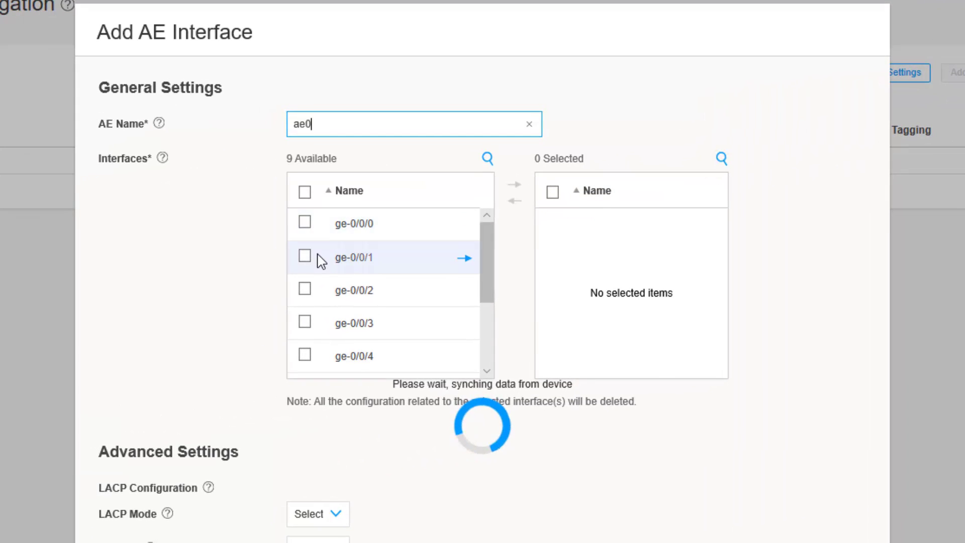
scroll(315, 277, "down", 1)
scroll(314, 297, "down", 1)
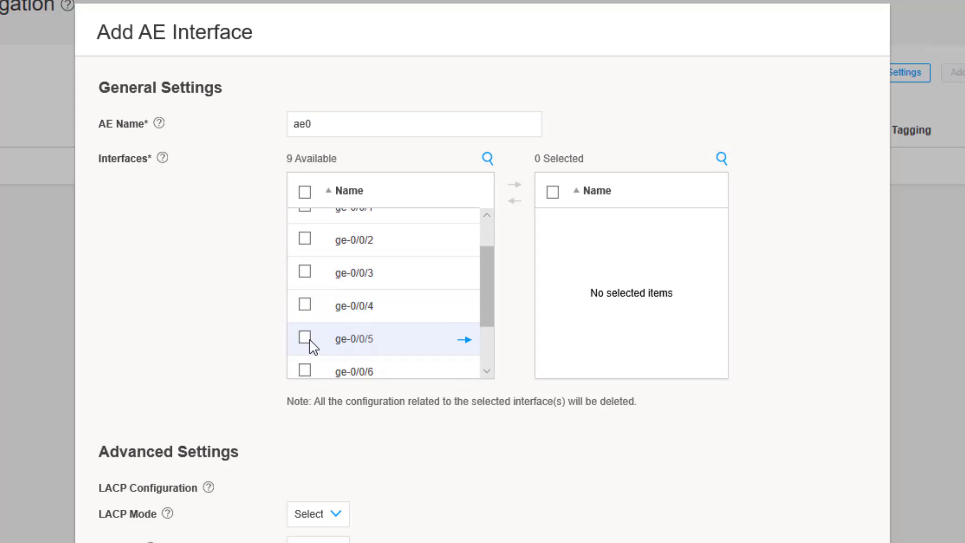
left_click(305, 370)
scroll(307, 363, "down", 1)
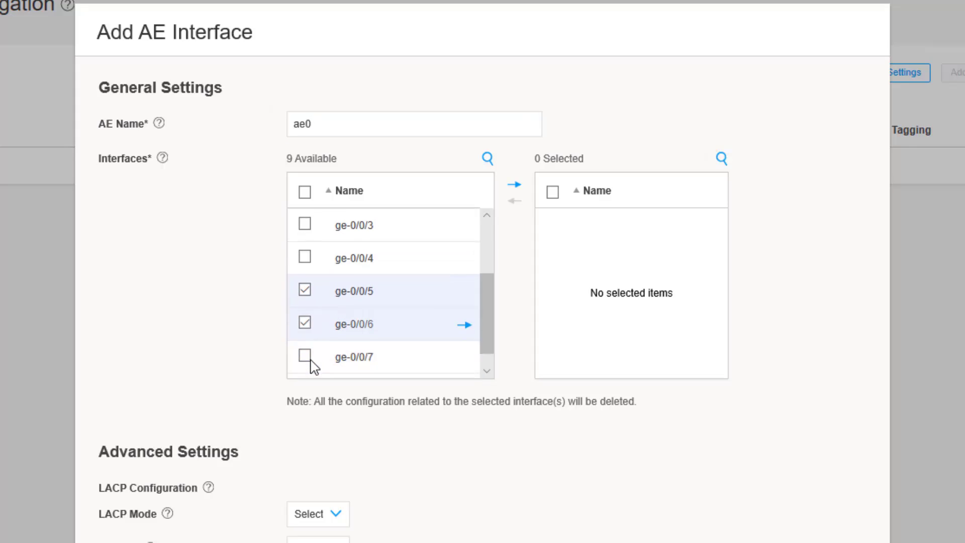
left_click(306, 354)
scroll(305, 359, "down", 1)
left_click(305, 360)
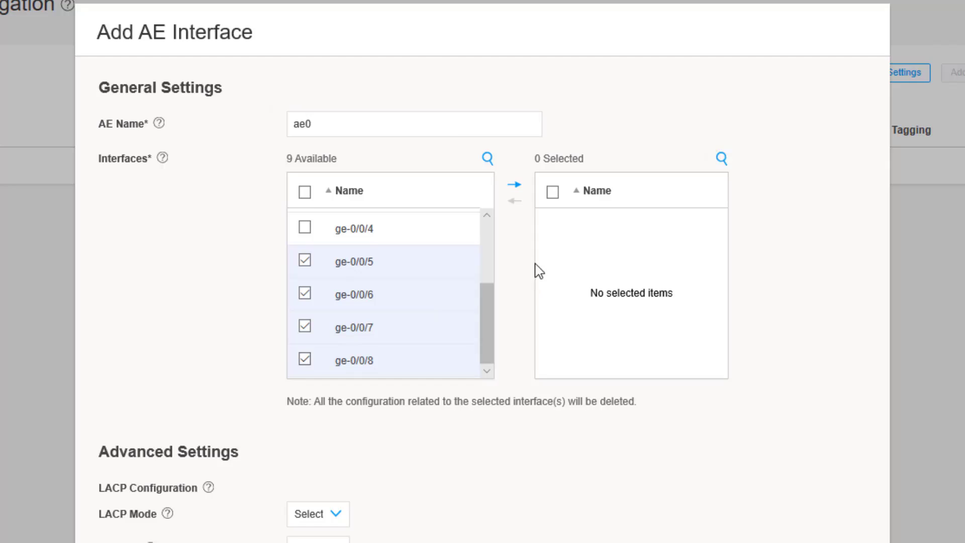
left_click(515, 185)
Step: Set ae0's LACP mode to Active, turn off VLAN tagging, and save the LAG
scroll(344, 179, "down", 6)
left_click(343, 179)
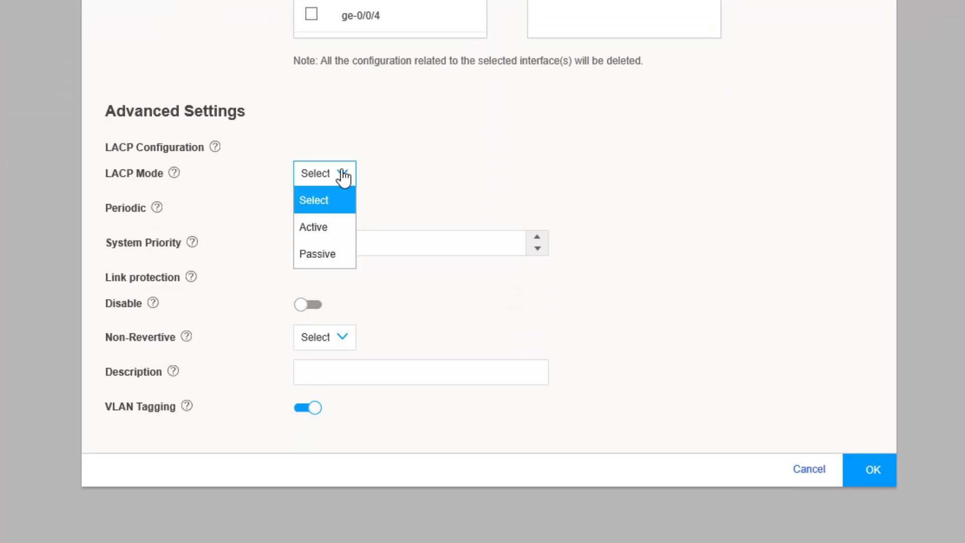
left_click(327, 227)
left_click(312, 408)
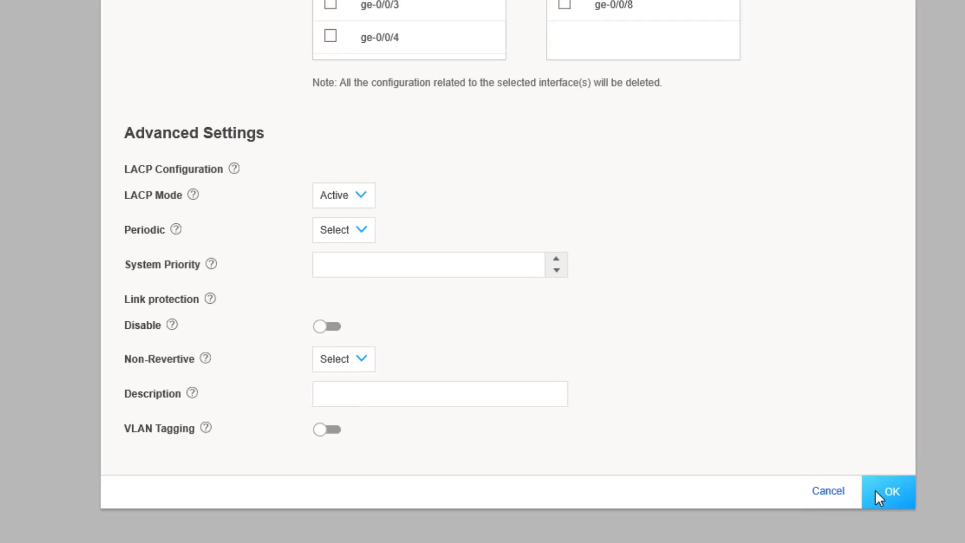
left_click(859, 472)
left_click(263, 216)
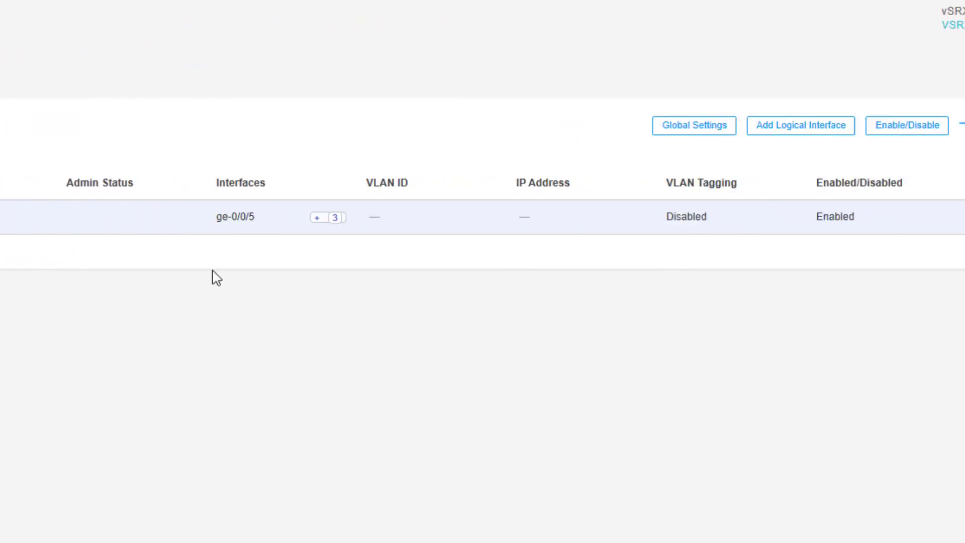
Step: Add logical unit ae0.0 to ae0 on vSRX-2 with IPv4 address 10.5.1.2/24
left_click(644, 129)
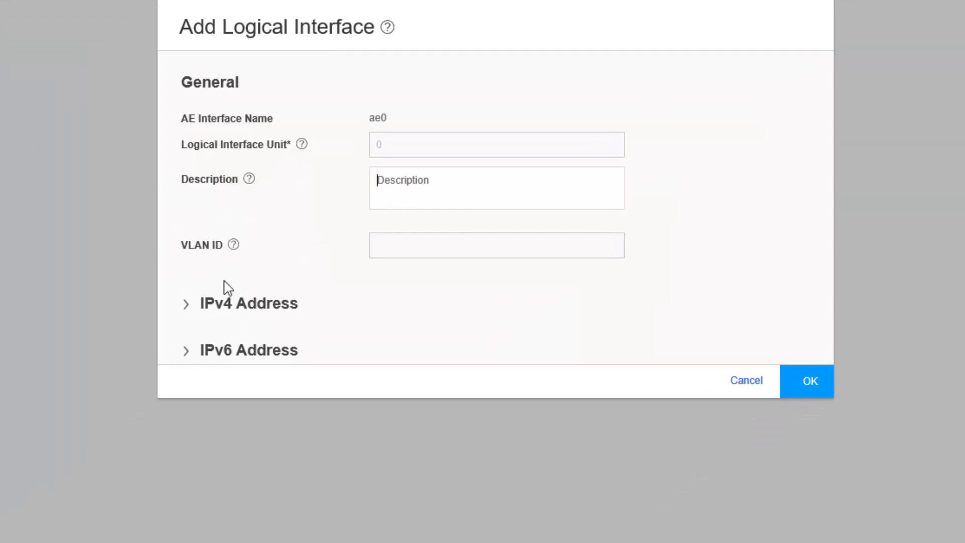
left_click(187, 304)
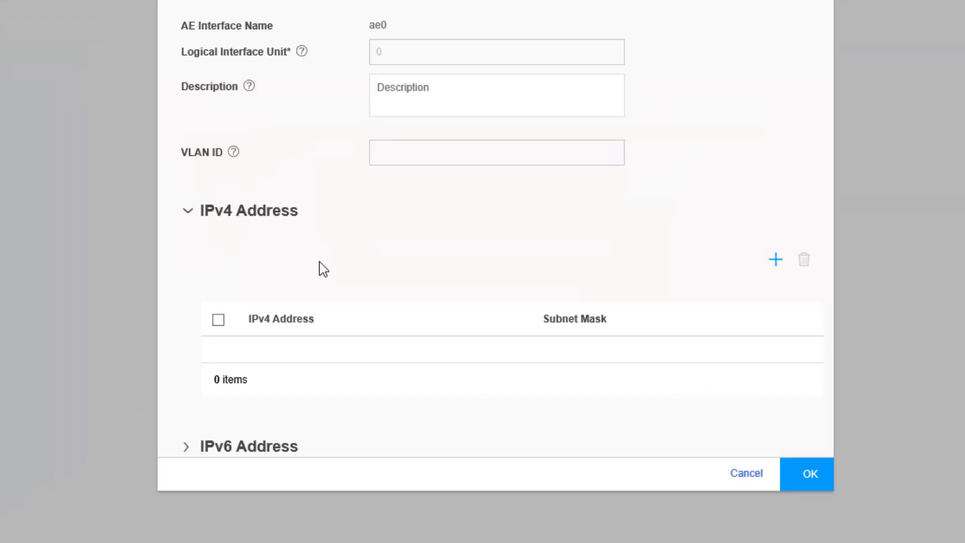
left_click(774, 260)
type("10.5.1.2")
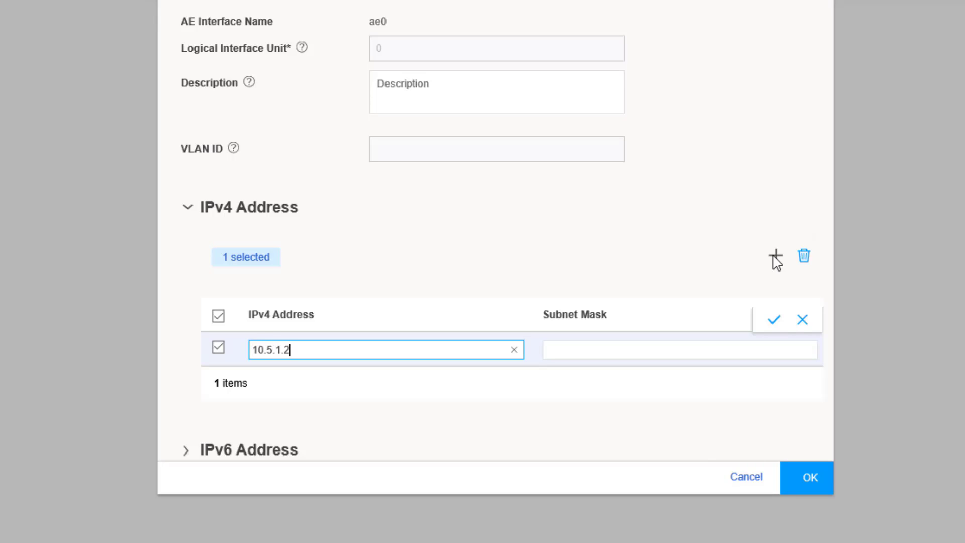
key("Tab")
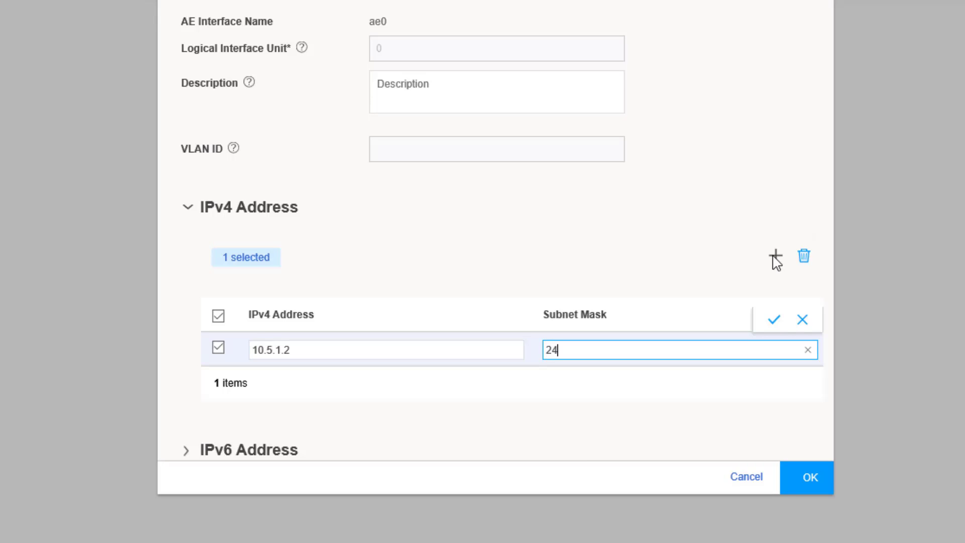
left_click(775, 320)
left_click(825, 480)
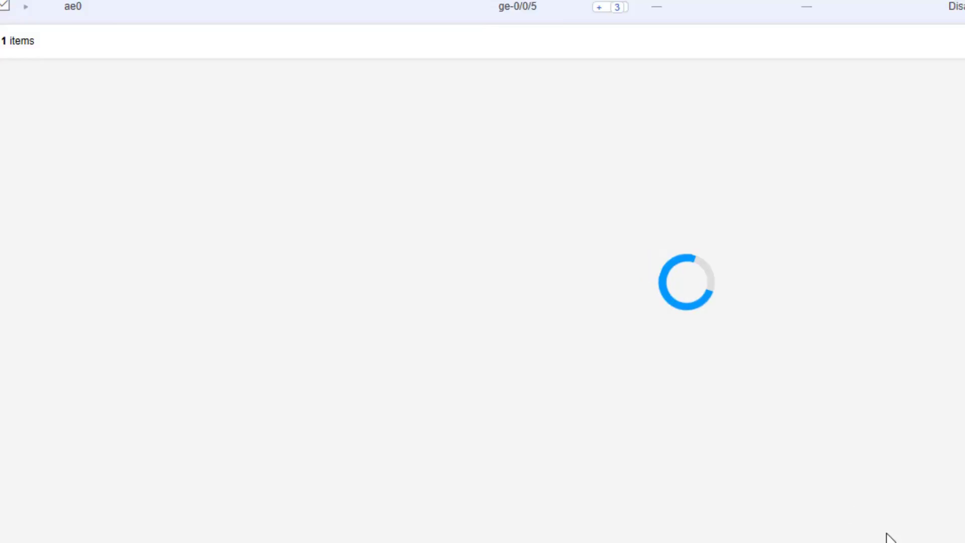
left_click(126, 402)
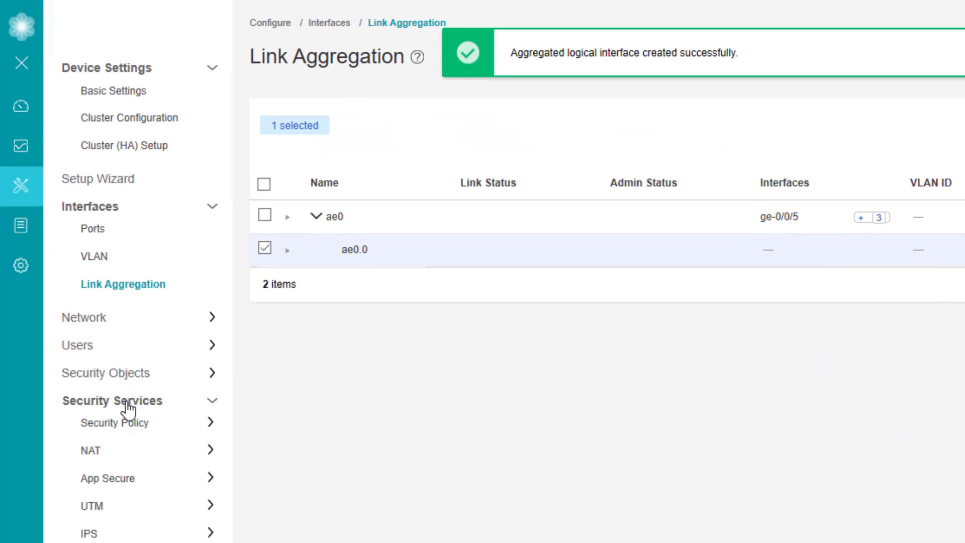
Step: In Zones/Screens, start a new security zone LAG and add interface ae0.0
left_click(124, 425)
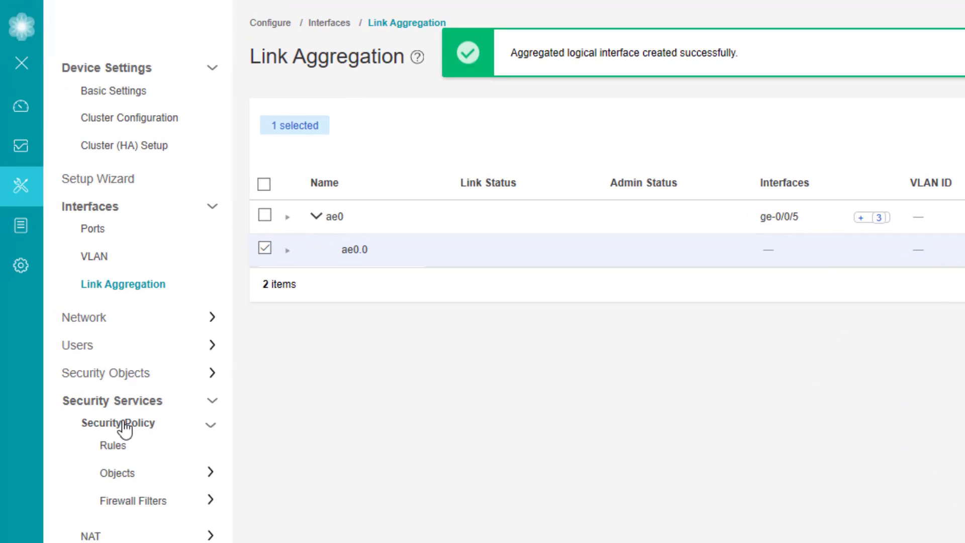
left_click(120, 475)
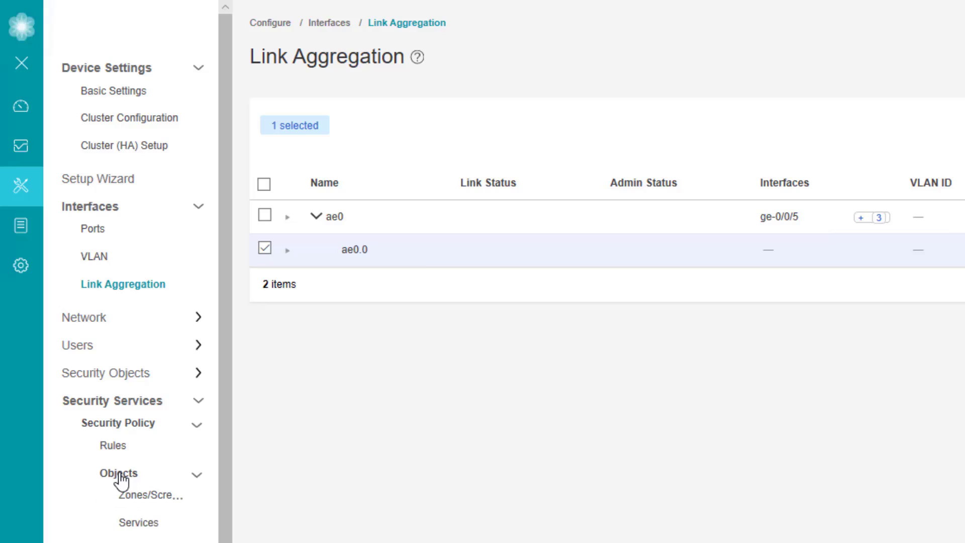
left_click(147, 496)
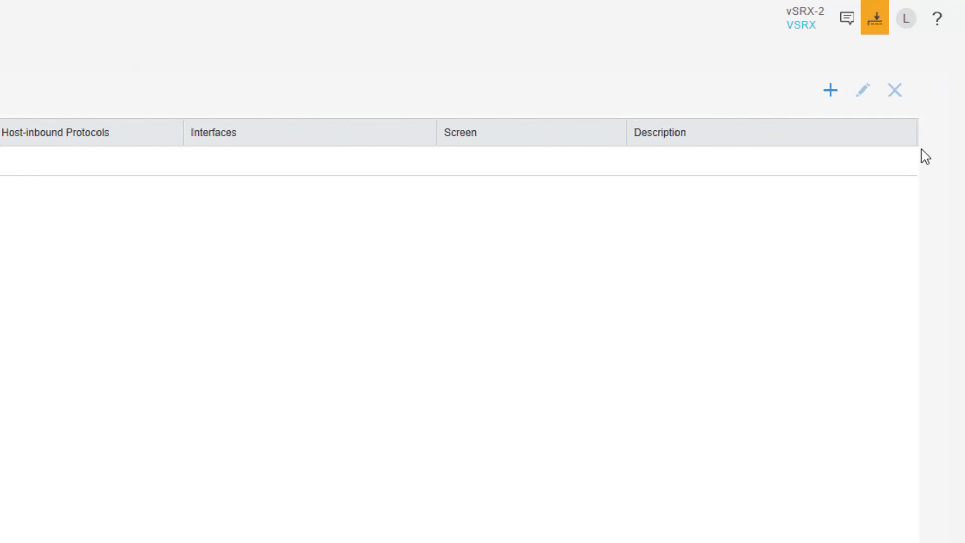
left_click(835, 94)
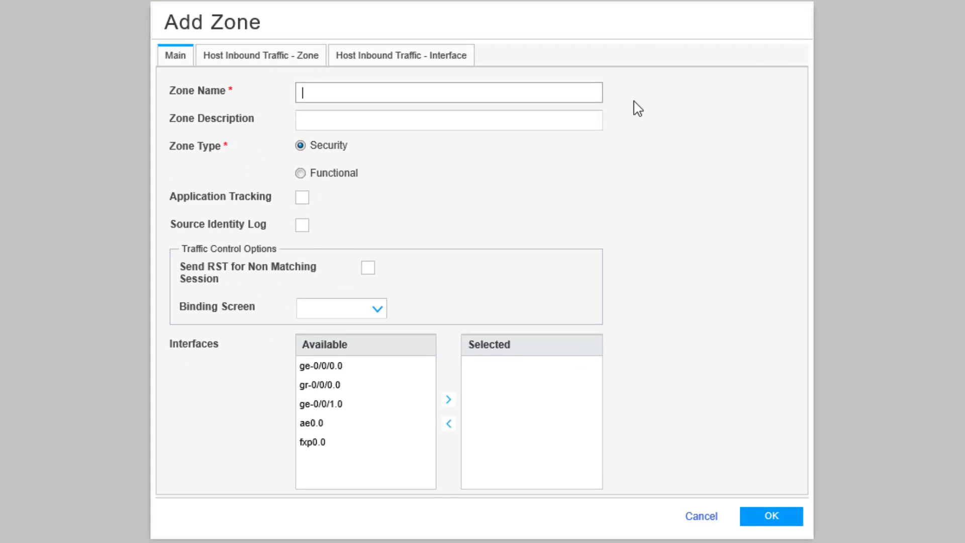
left_click(327, 423)
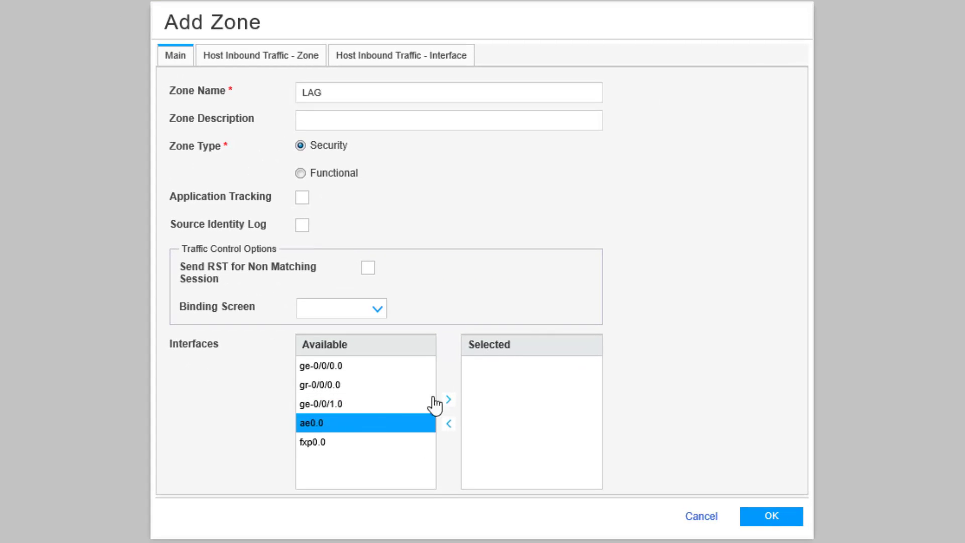
left_click(448, 401)
Step: Permit all host-inbound services in zone LAG, save it, and commit the configuration
left_click(252, 59)
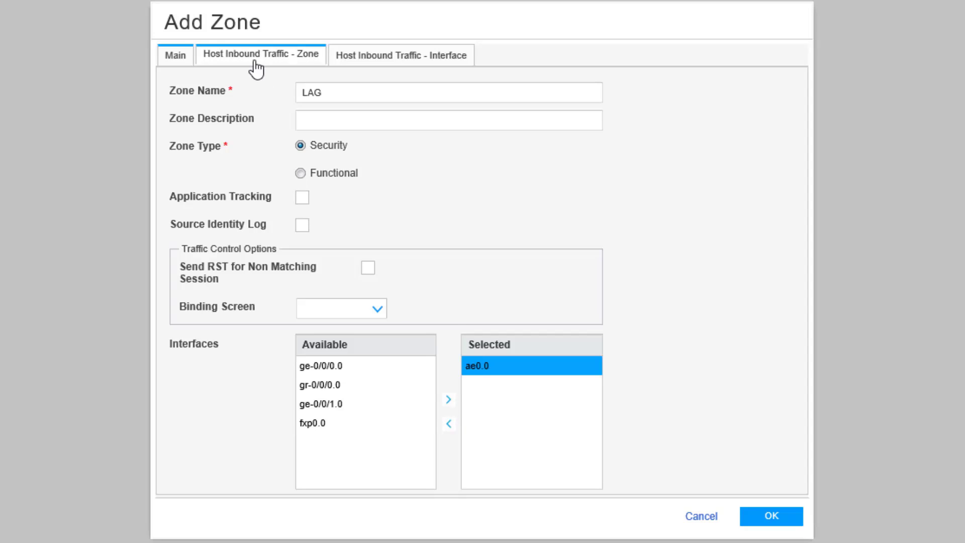
left_click(278, 292)
left_click(277, 274)
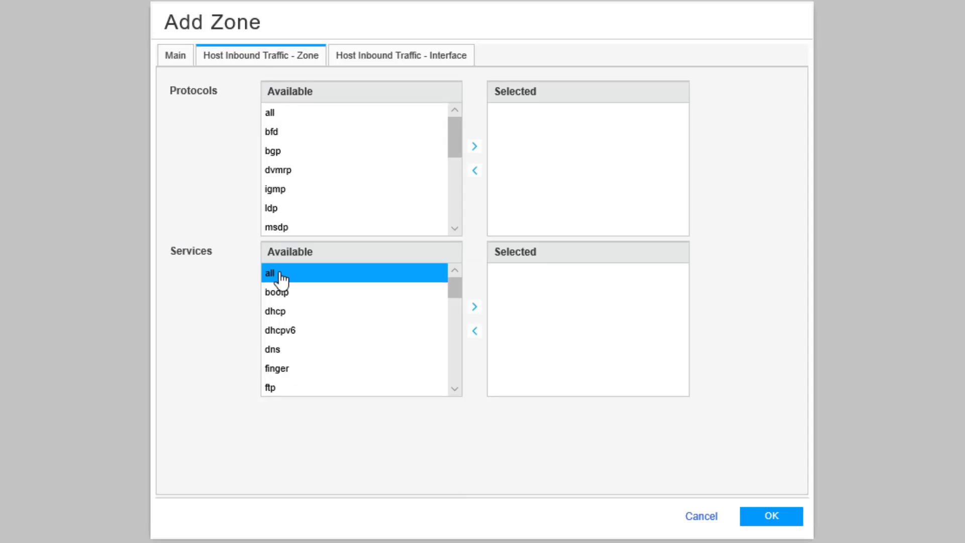
left_click(474, 306)
left_click(772, 517)
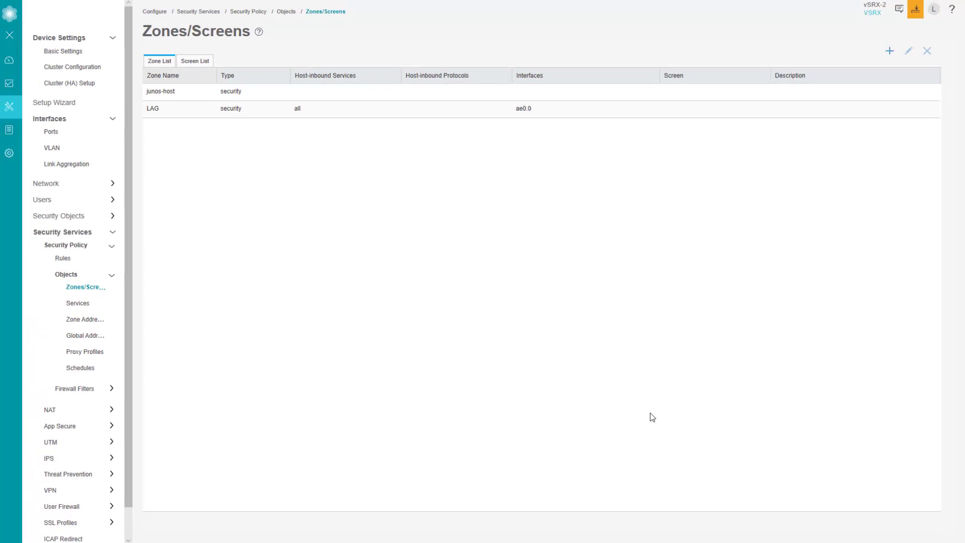
left_click(914, 16)
left_click(907, 30)
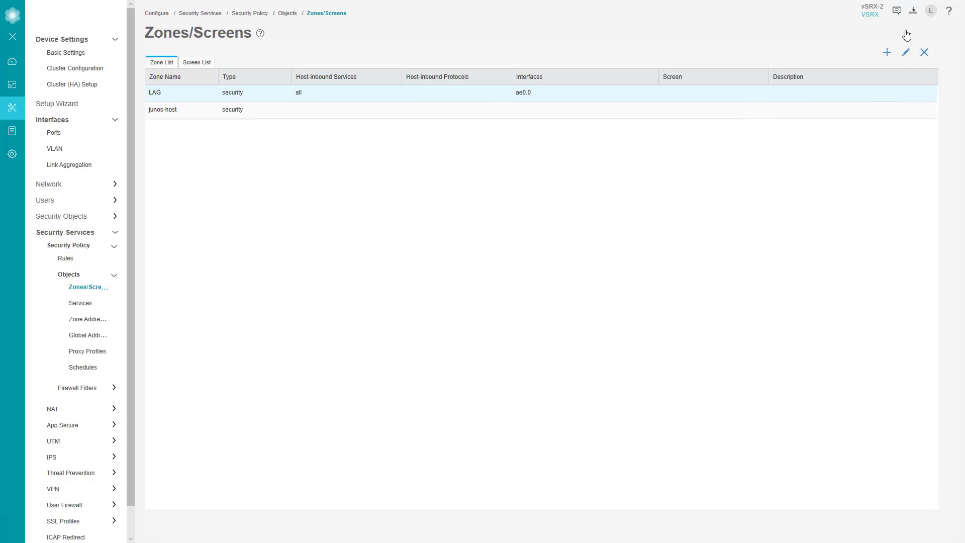
Step: Ping remote host 10.5.1.1 from vSRX-2 using Administration > Tools > Ping Host
mouse_move(13, 156)
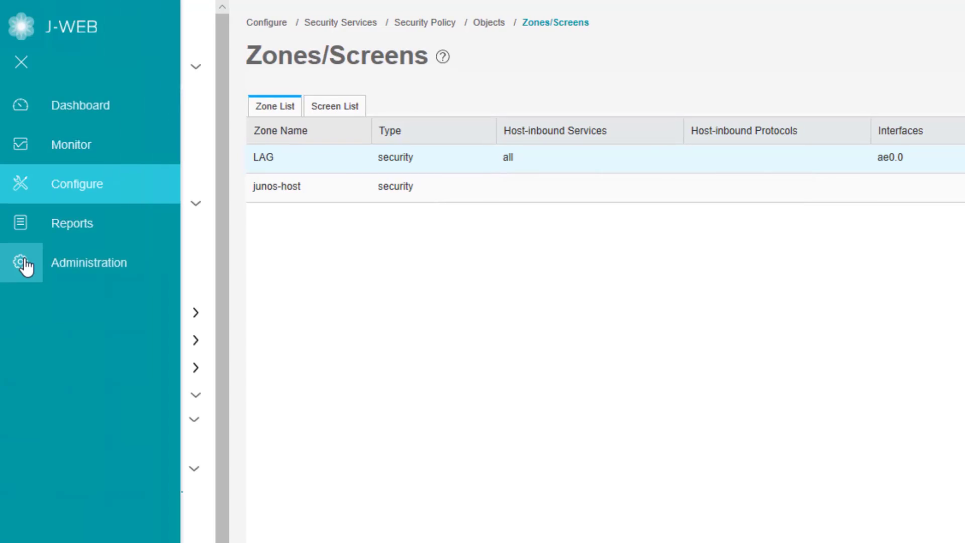
left_click(23, 265)
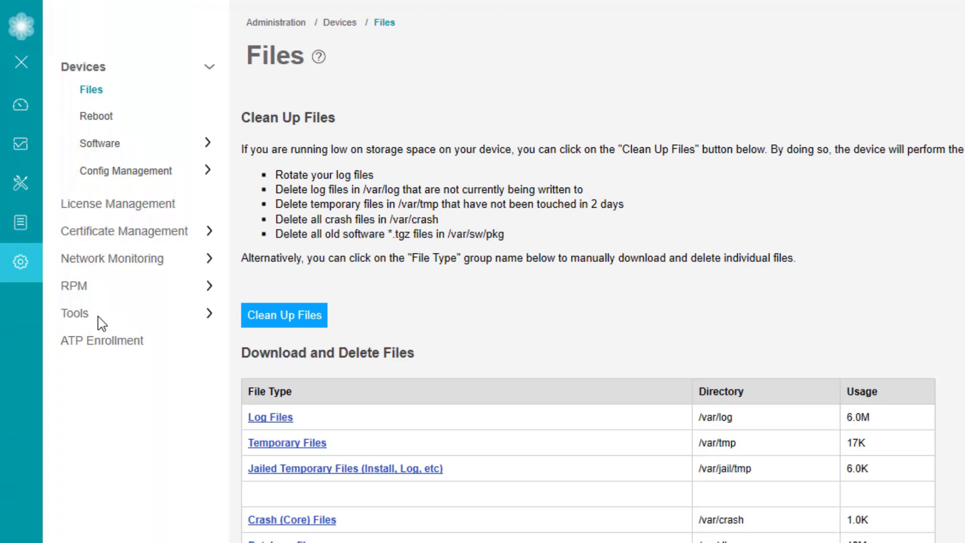
left_click(84, 316)
left_click(102, 337)
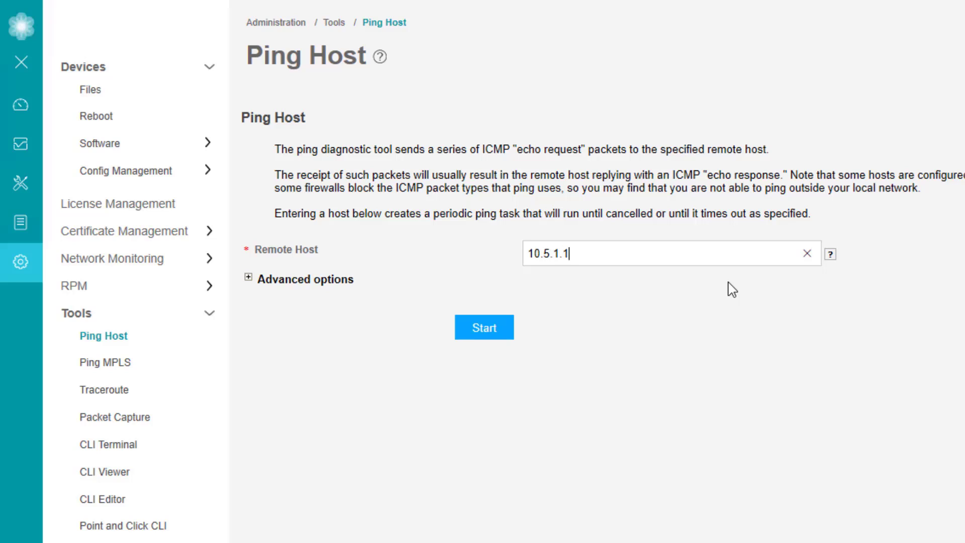
left_click(501, 337)
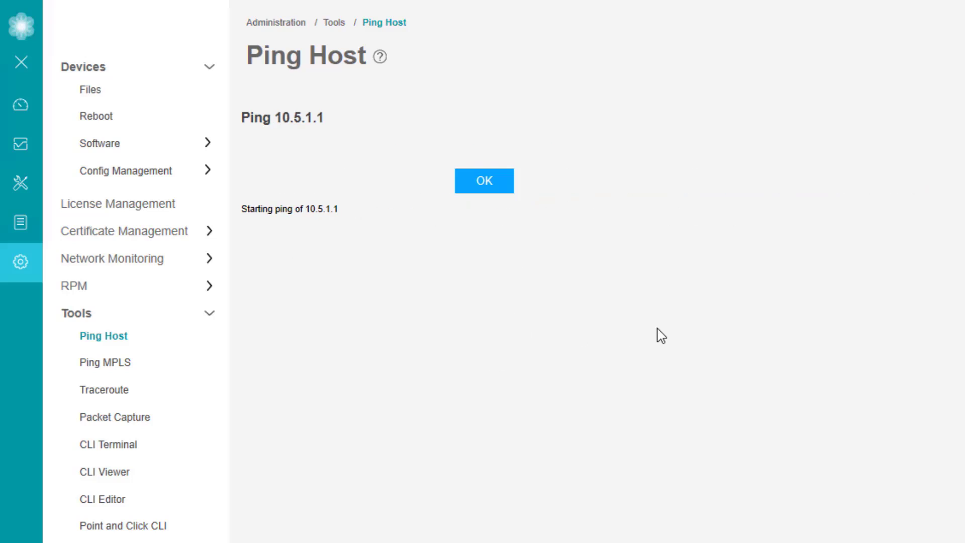